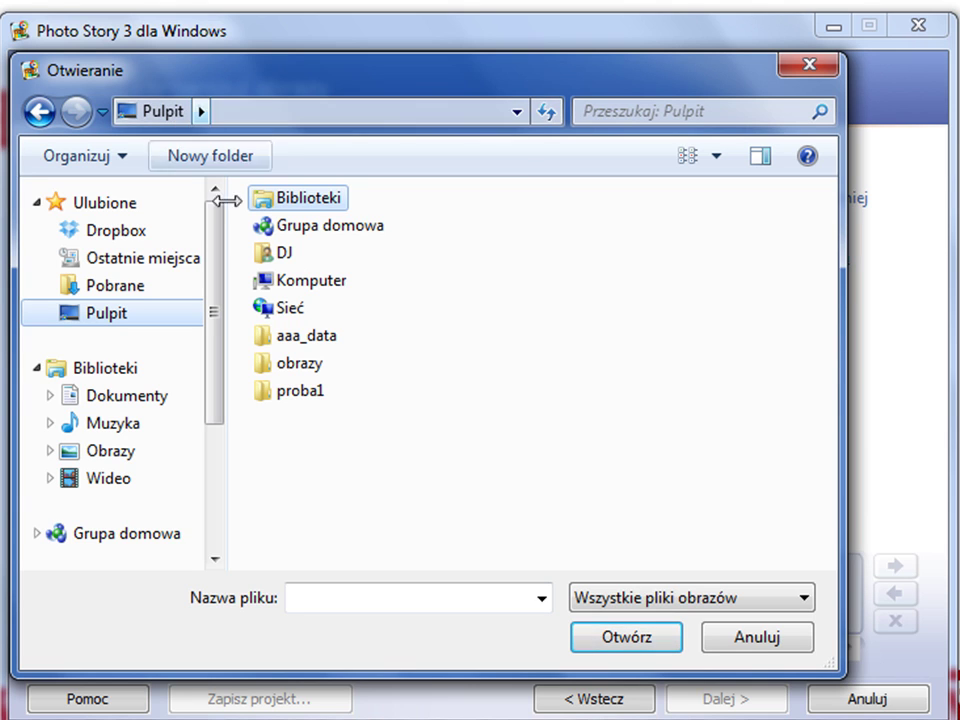
Step: Import all pictures from the obrazy folder, from PB070031 through renowacja, into the story
double_click(303, 368)
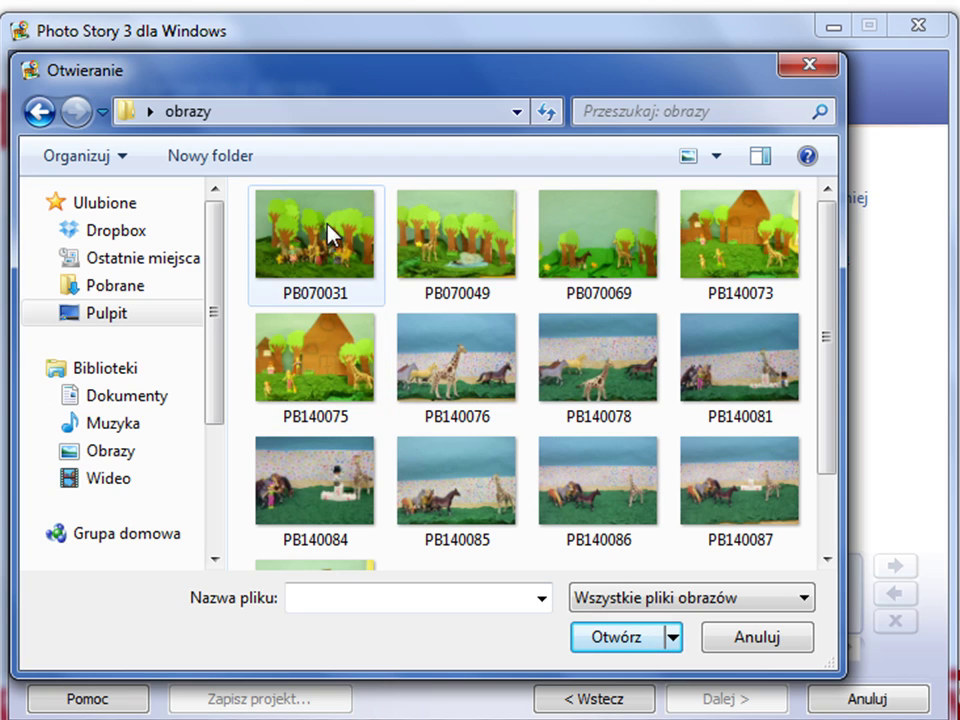
left_click(328, 256)
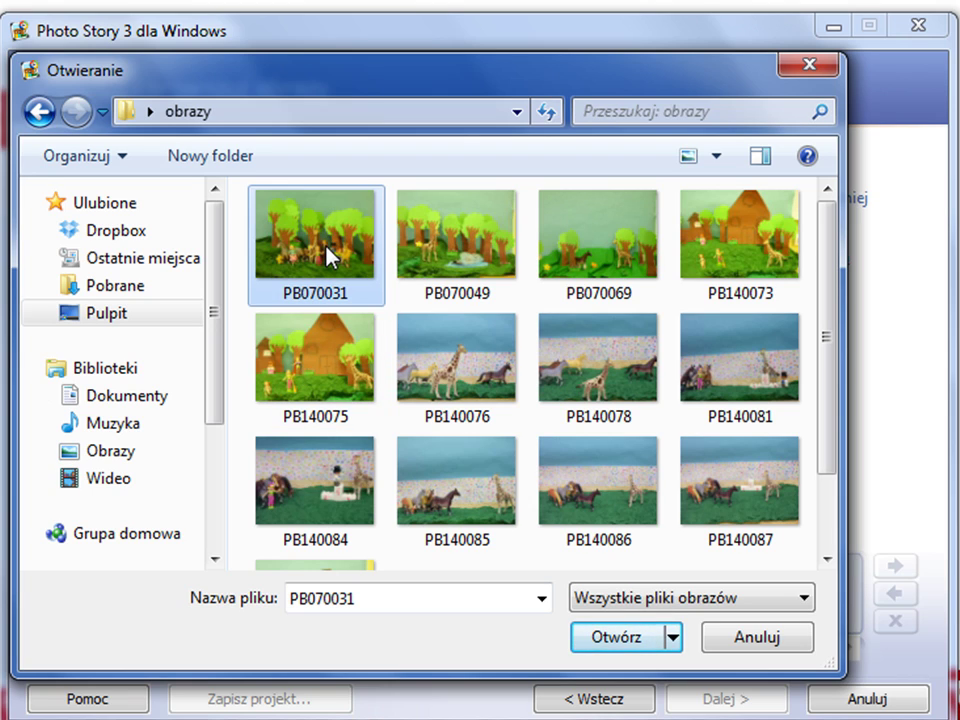
left_click_drag(827, 311, 829, 441)
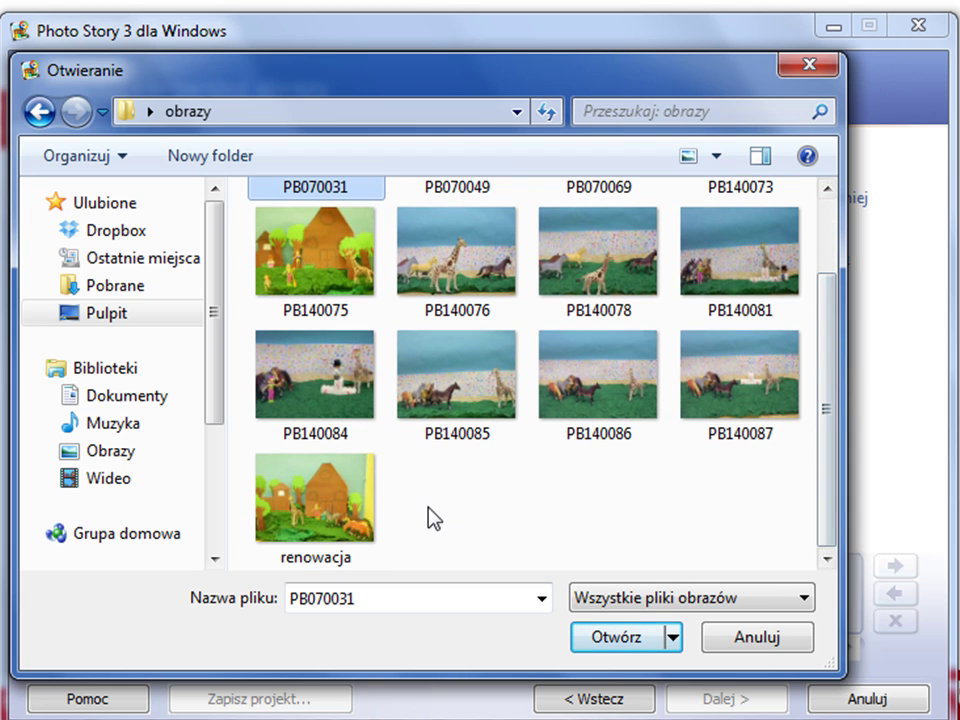
left_click(324, 500, "shift")
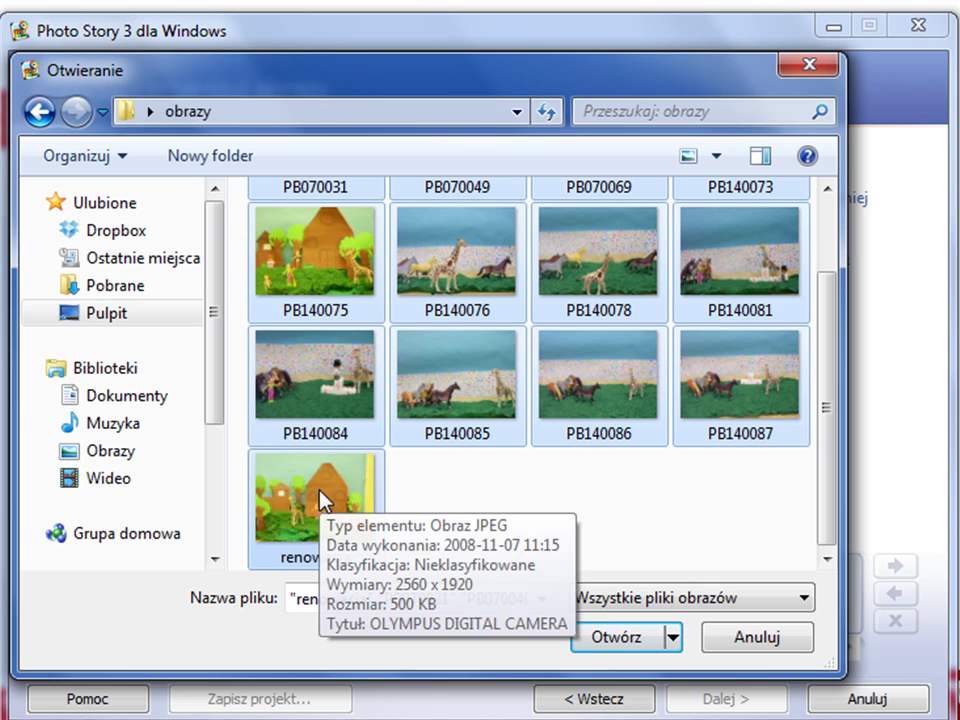
left_click(616, 637)
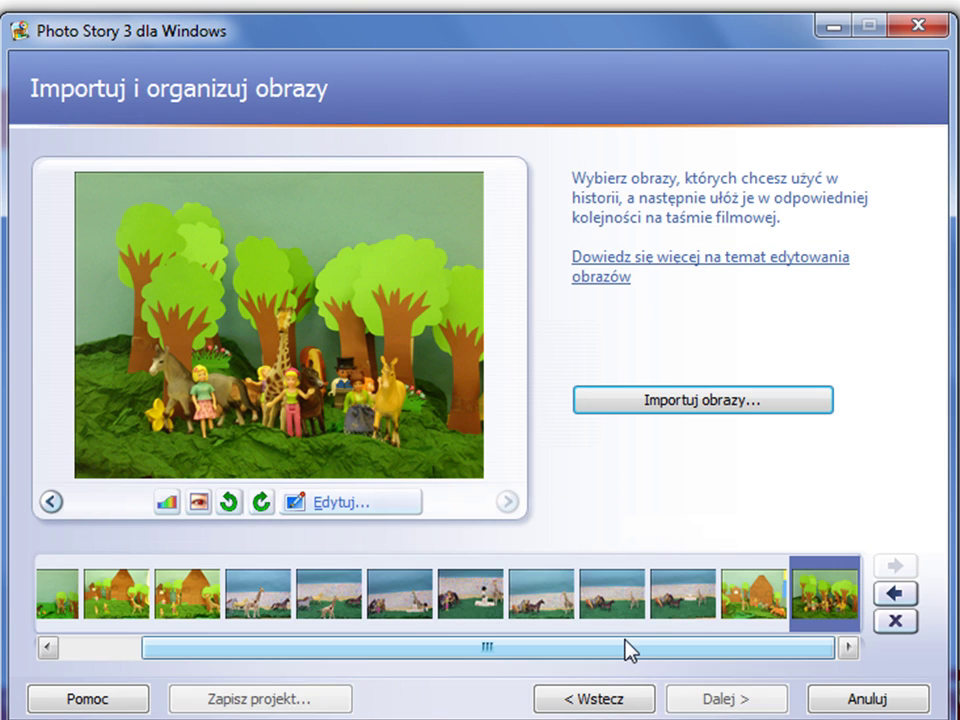
Step: Preview the first pictures on the filmstrip, and move the fourth one, showing the large house, two places later
left_click_drag(326, 648, 221, 649)
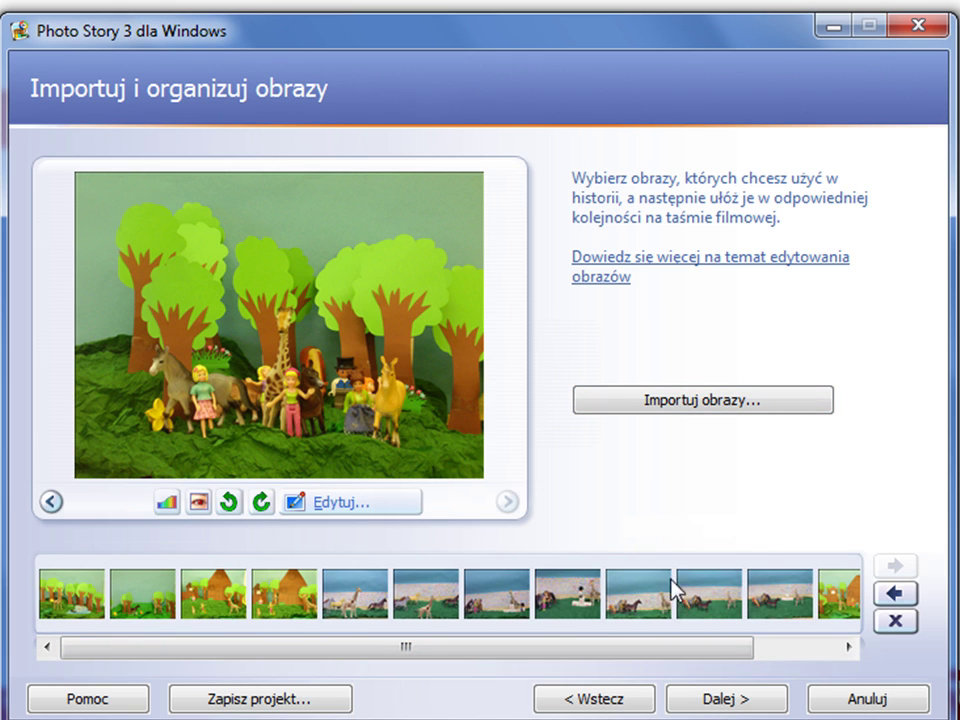
left_click(95, 592)
left_click(145, 602)
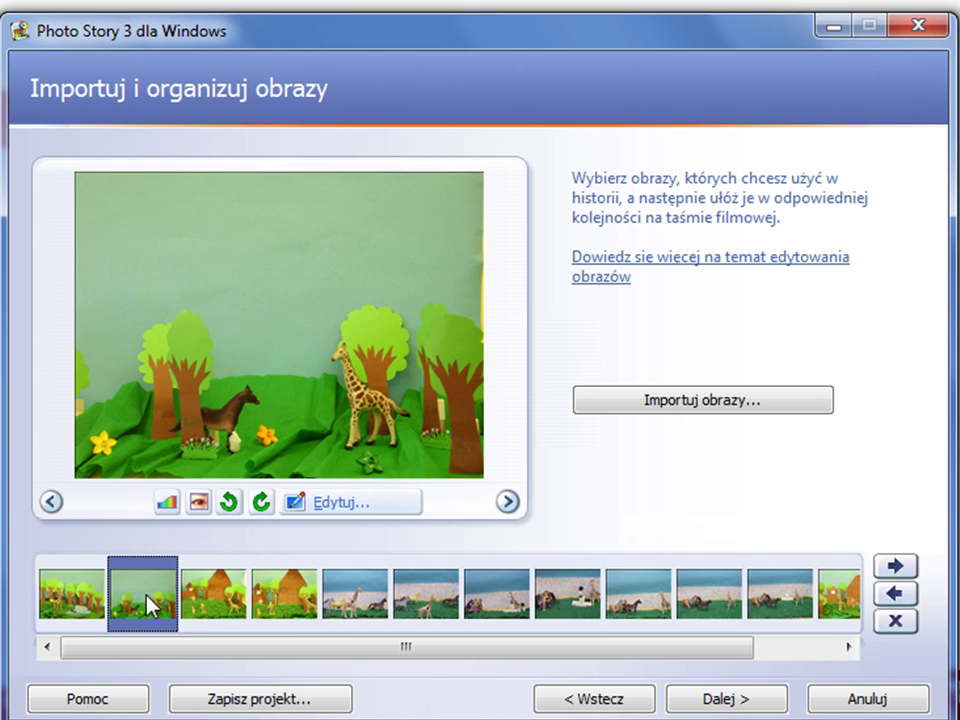
left_click(216, 604)
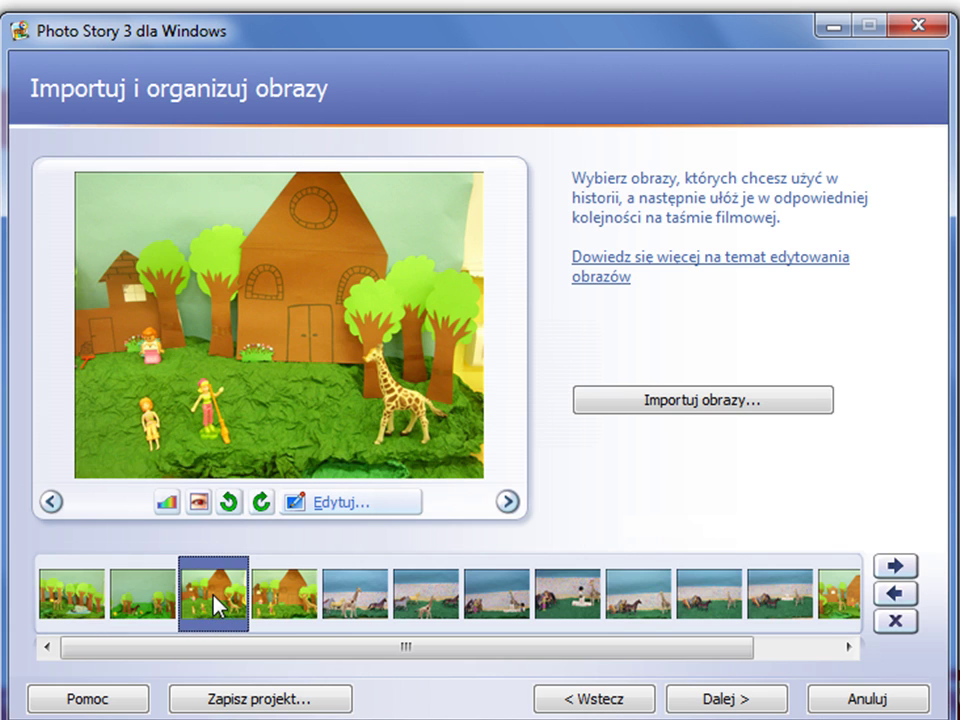
left_click(277, 606)
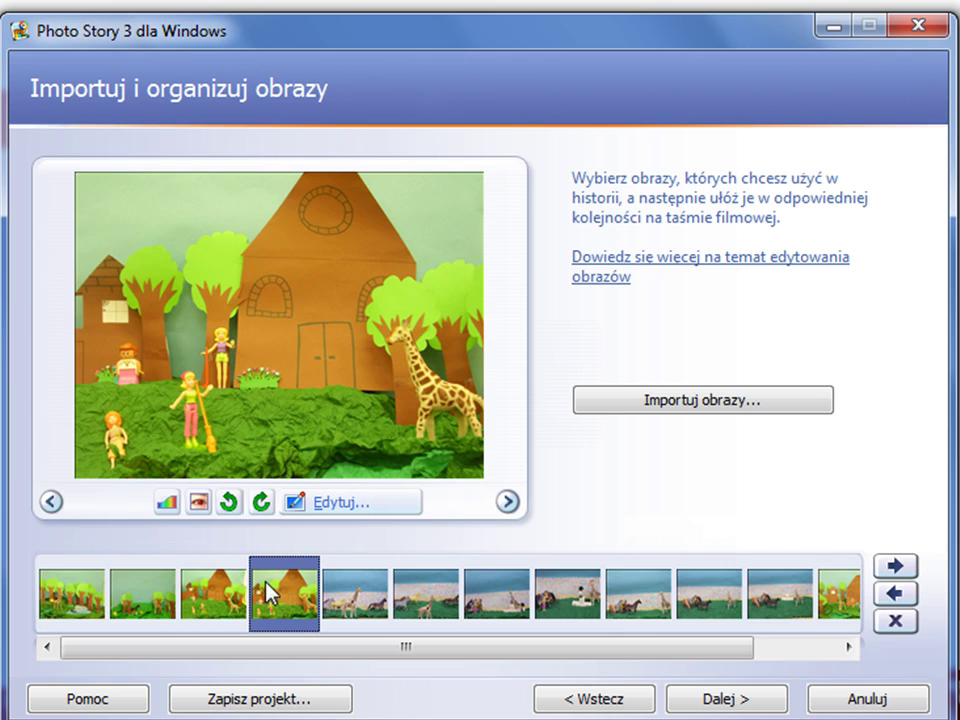
left_click(903, 575)
left_click(900, 566)
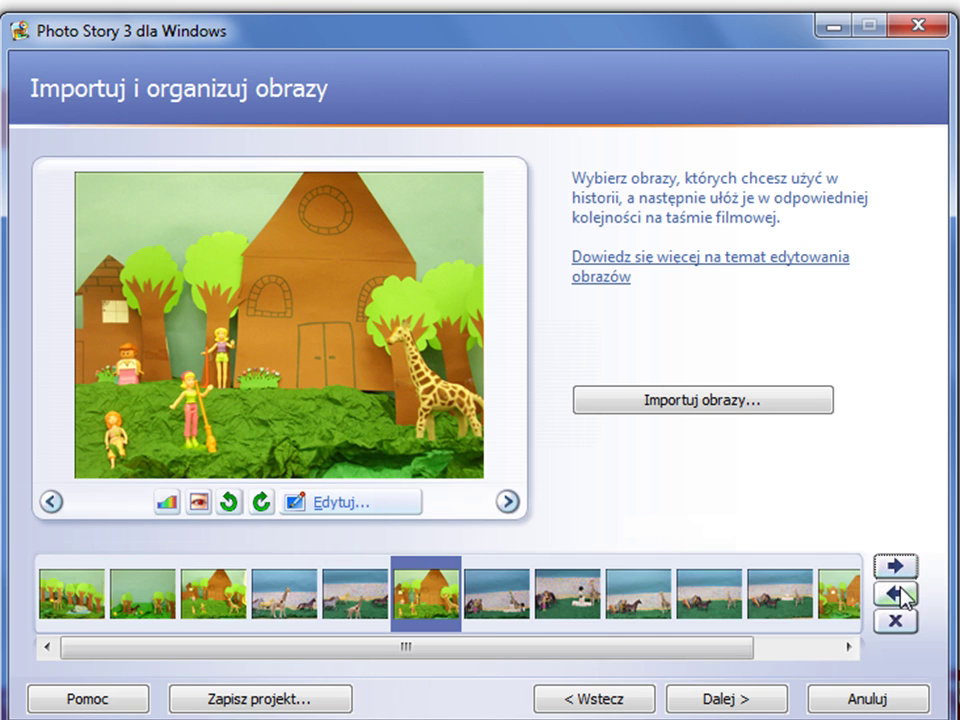
Step: Move the tenth filmstrip picture, with the horses and giraffe against the blue background, two places earlier
left_click(760, 605)
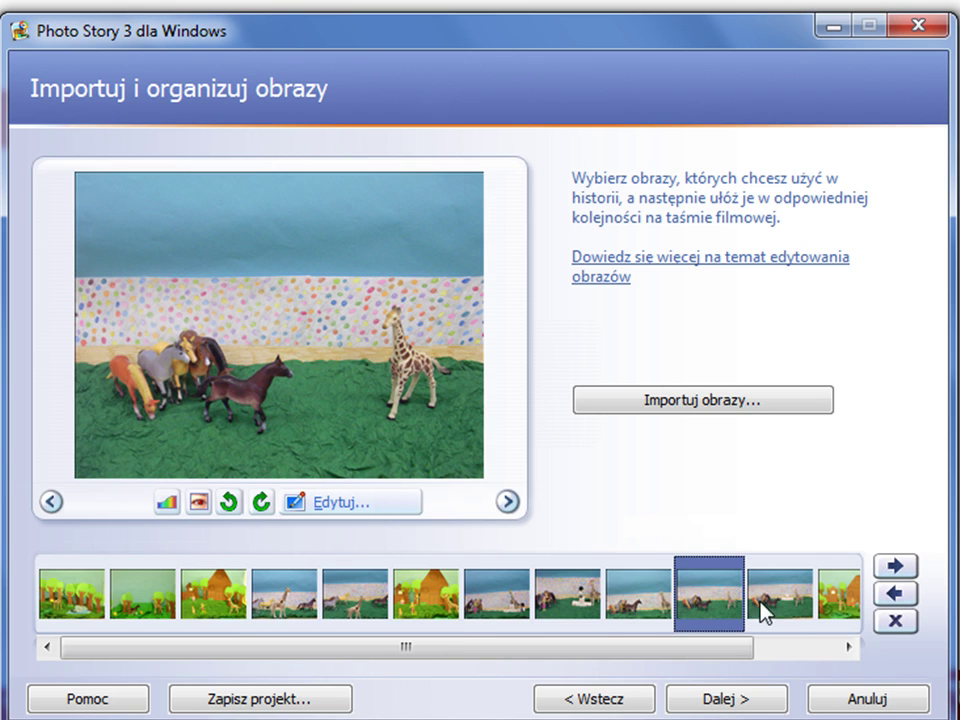
left_click(903, 598)
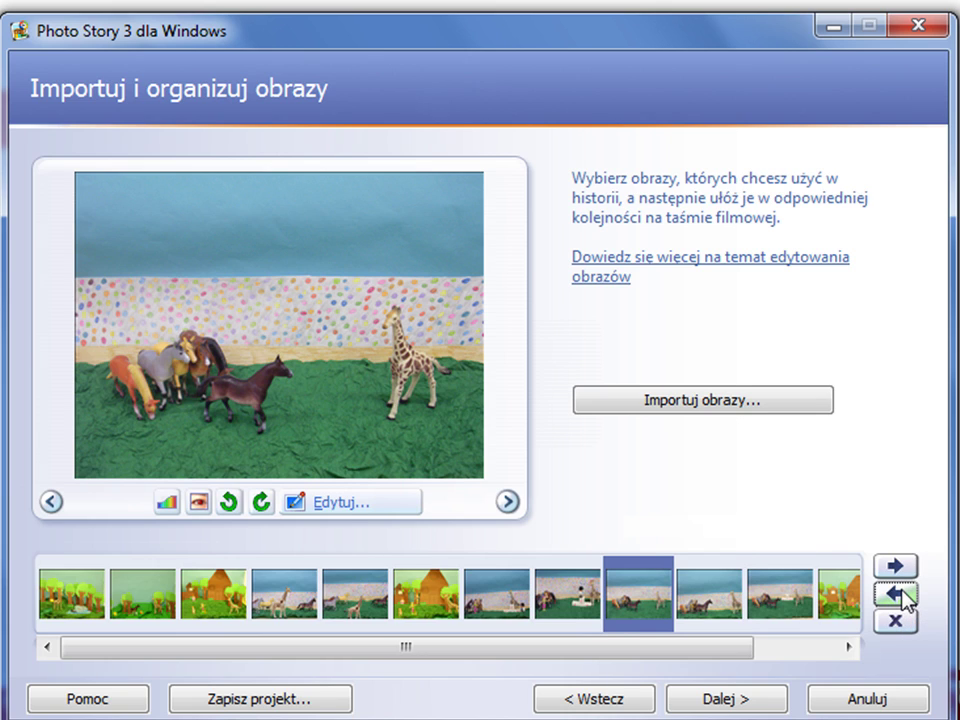
left_click(903, 598)
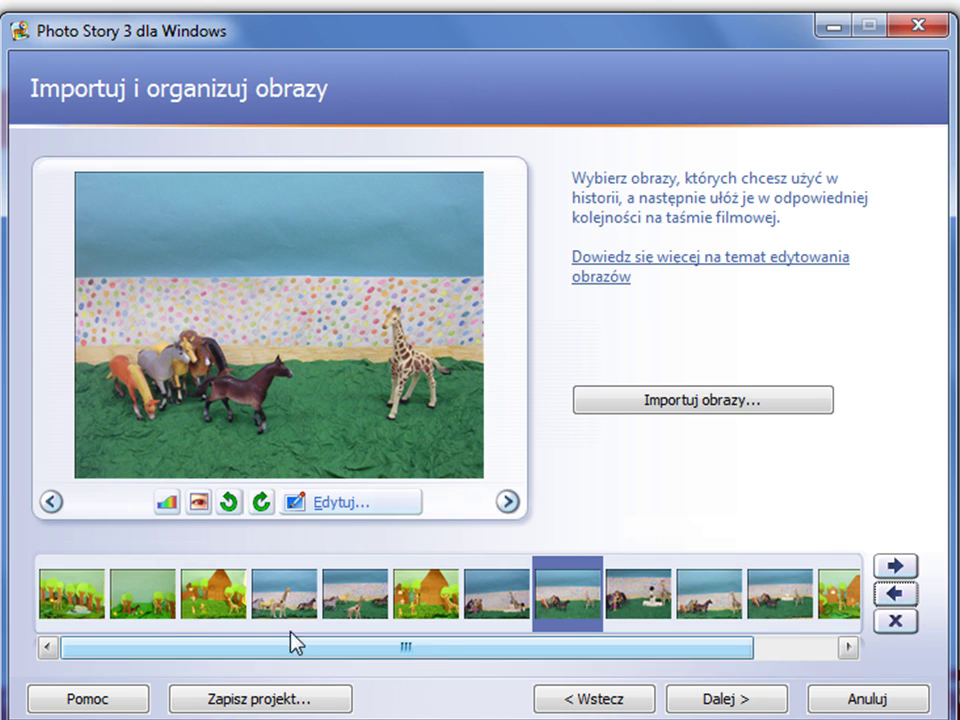
Step: Move the third filmstrip picture, showing the house, to seventh place and the second picture, with horse and giraffe, to the beginning
left_click(207, 592)
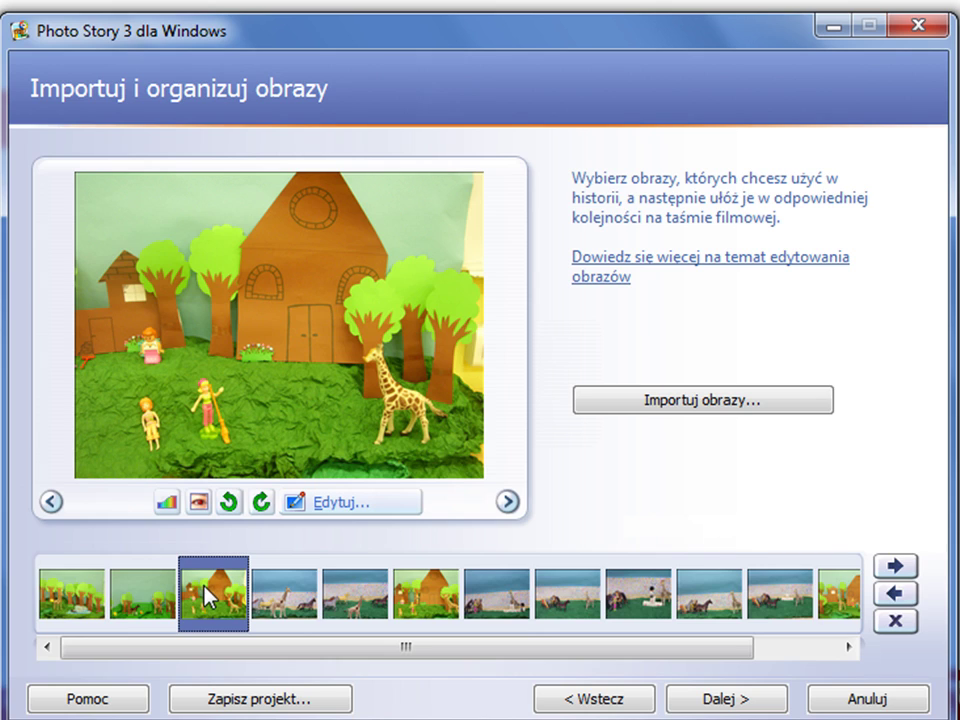
left_click_drag(205, 588, 511, 592)
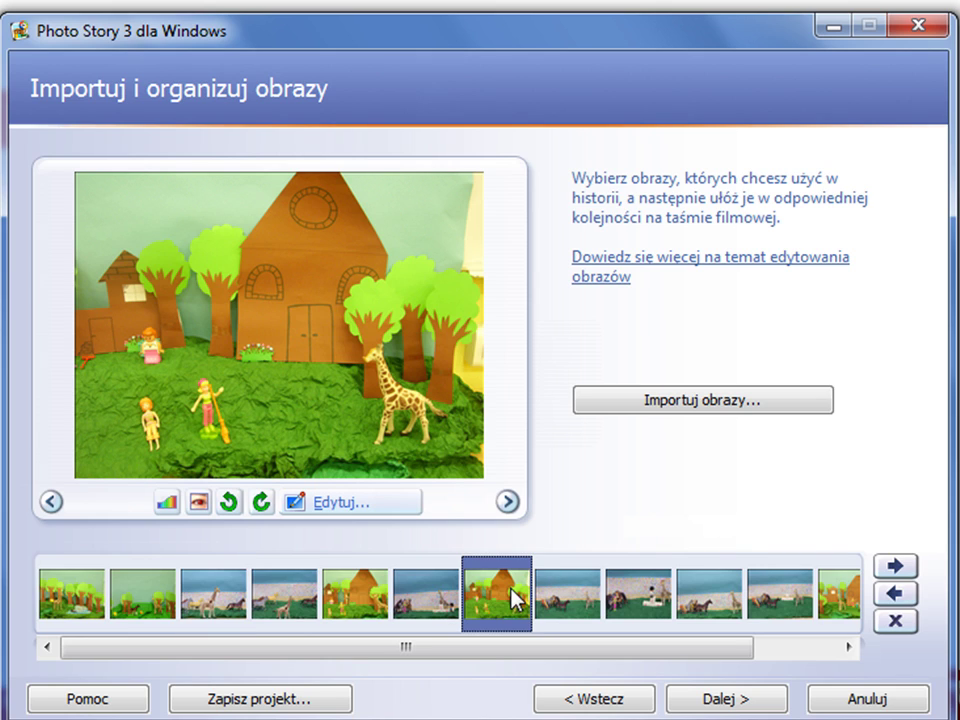
mouse_move(118, 656)
left_mouse_down()
mouse_move(396, 658)
mouse_move(101, 660)
left_mouse_up()
left_click(143, 600)
left_click_drag(66, 605, 66, 605)
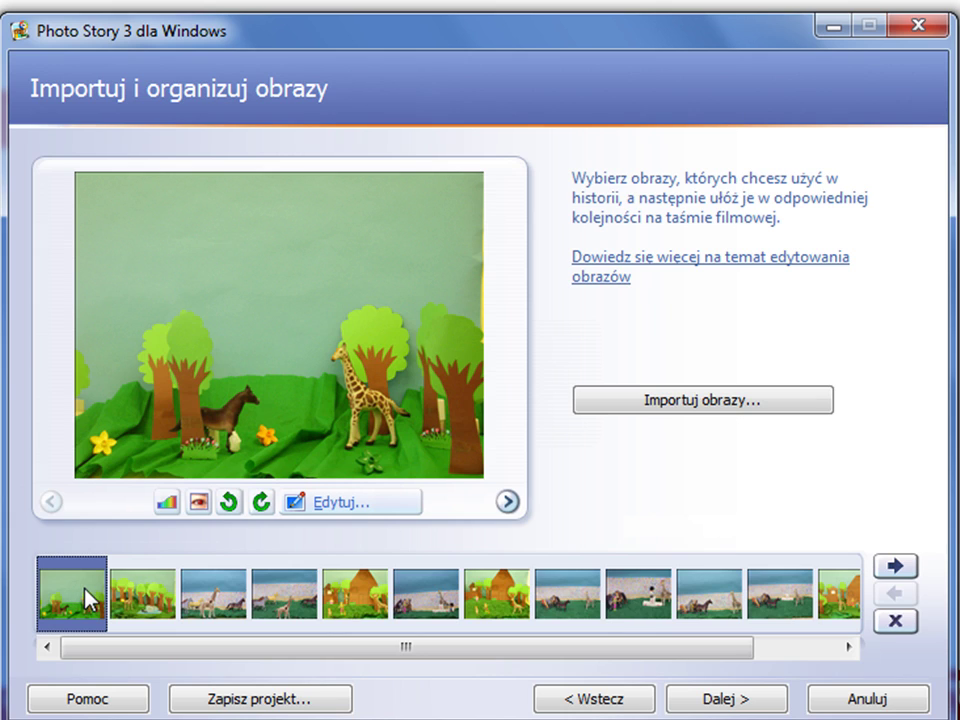
Step: Open the first picture for editing and go through its rotate and crop, automatic correction and effect options
left_click(333, 508)
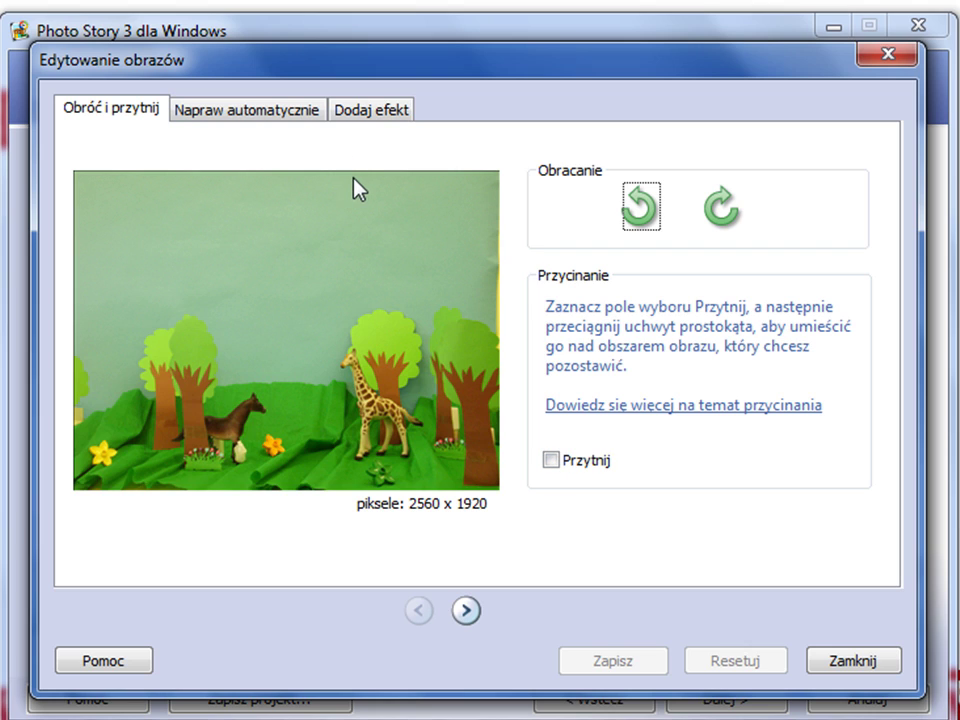
left_click(240, 114)
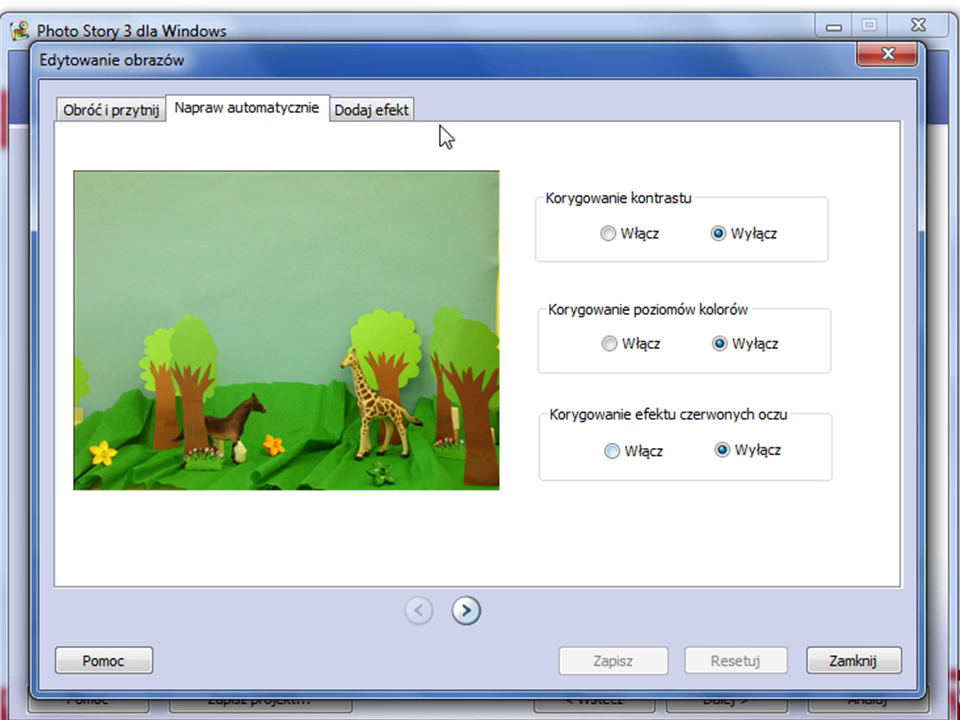
left_click(387, 112)
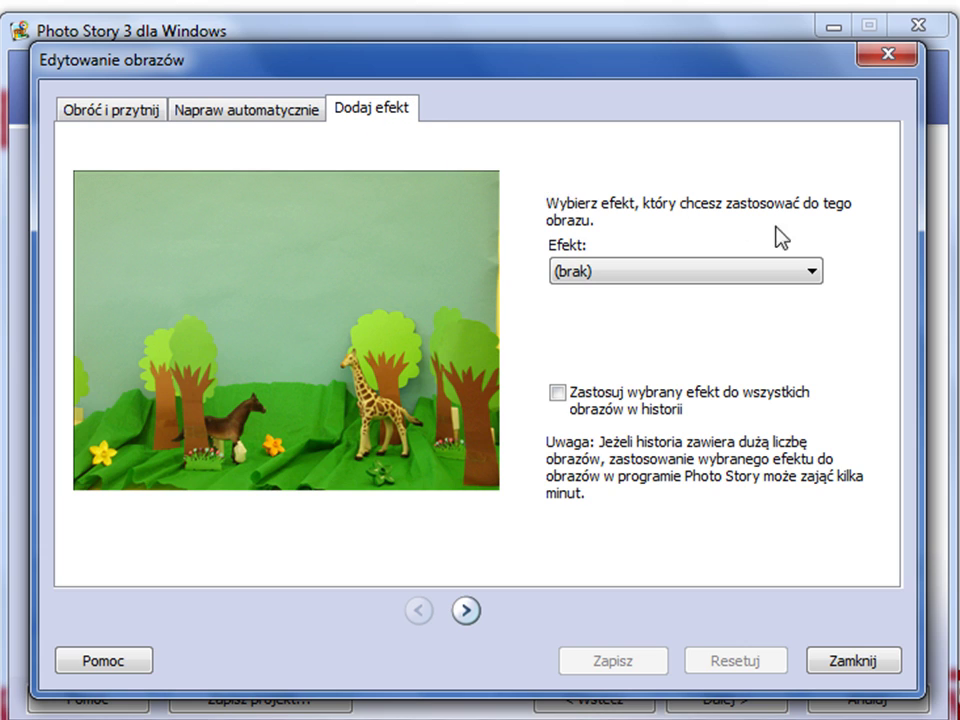
Step: Try the Akwarela and Sepia effects on the first picture
left_click(816, 272)
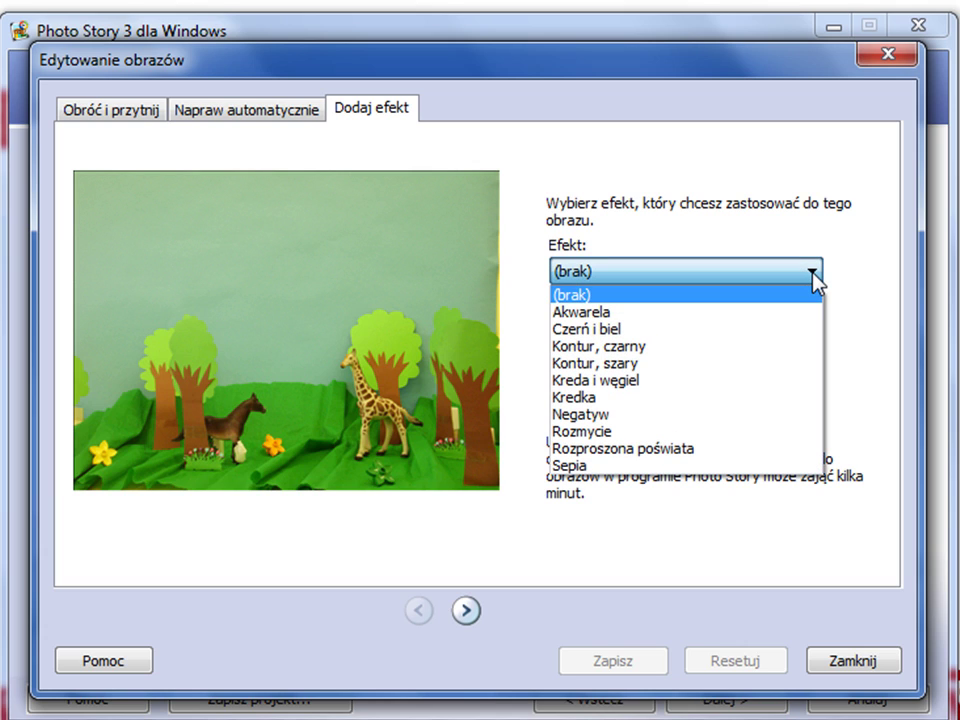
left_click(605, 312)
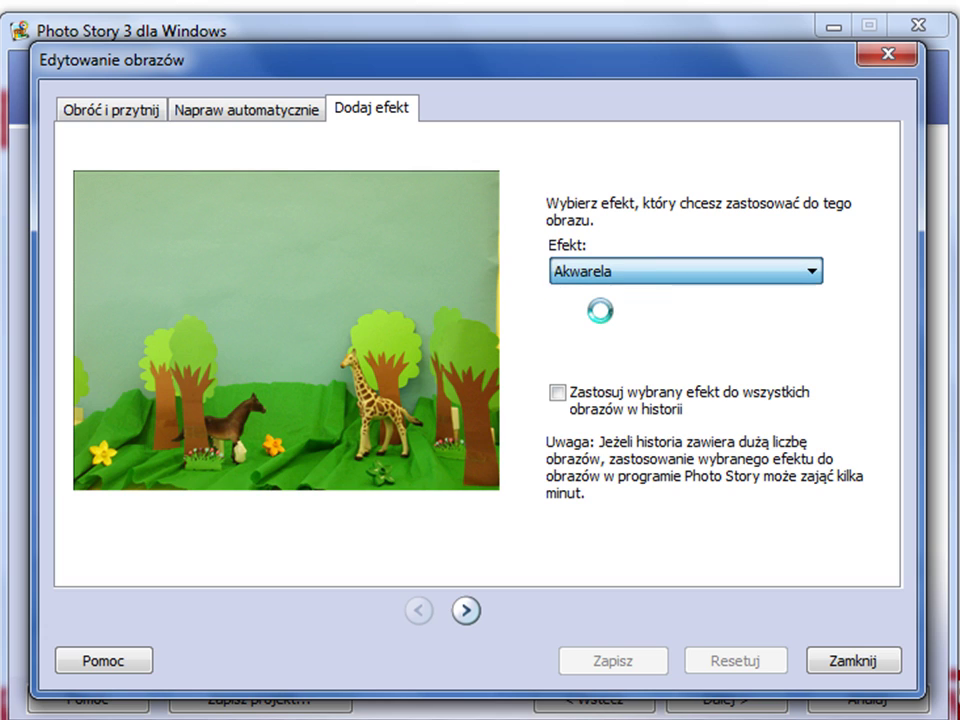
left_click(757, 274)
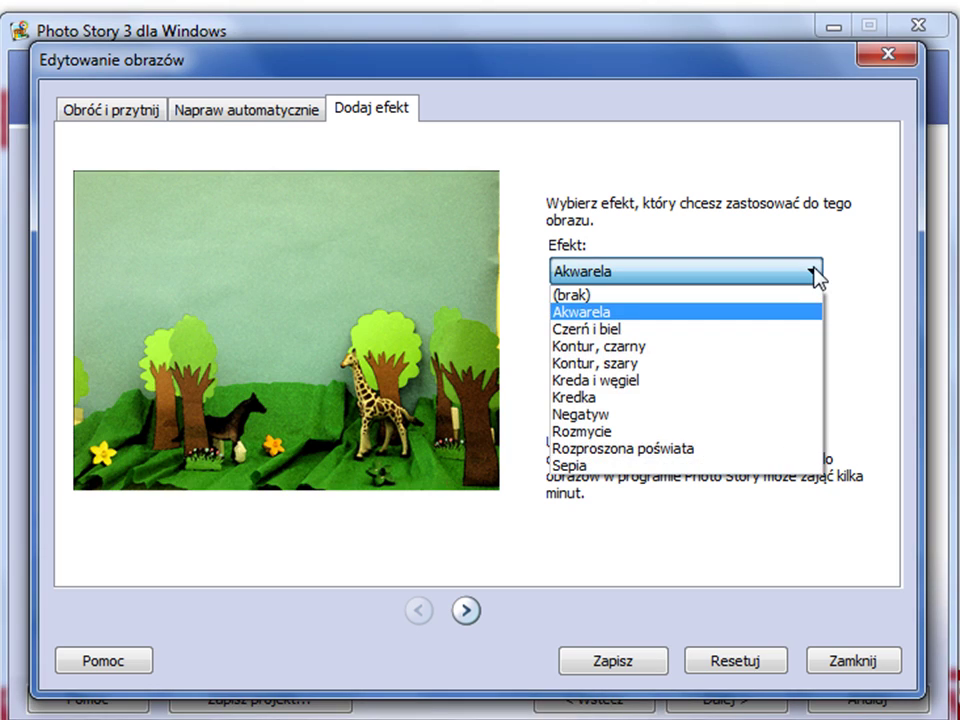
left_click(580, 465)
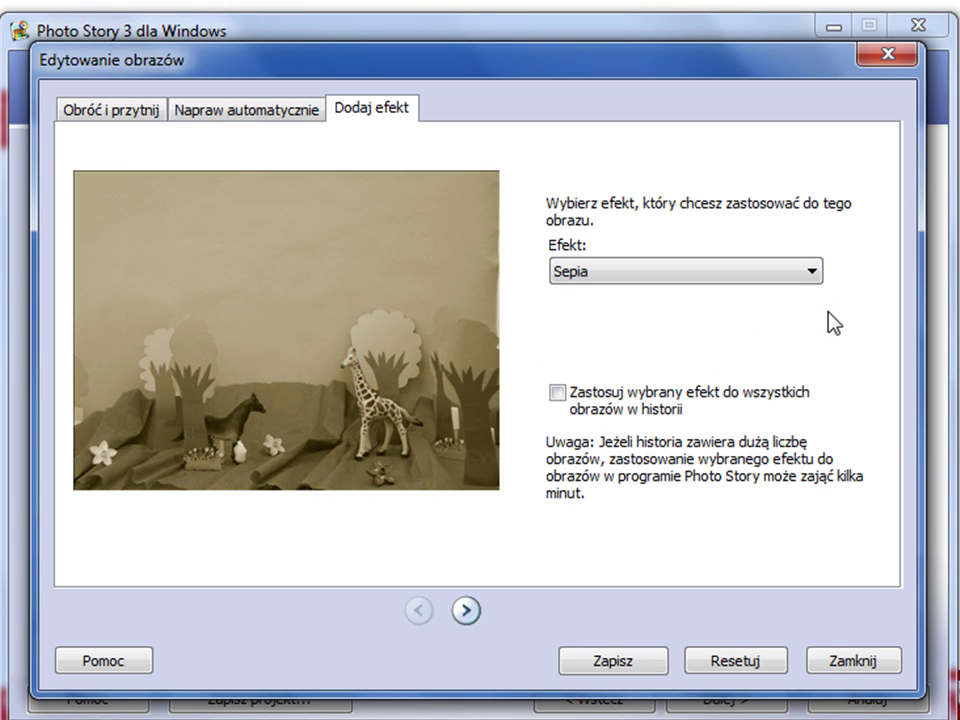
Step: Apply the Rozmycie effect to the first picture, save the change and close the picture editor
left_click(813, 274)
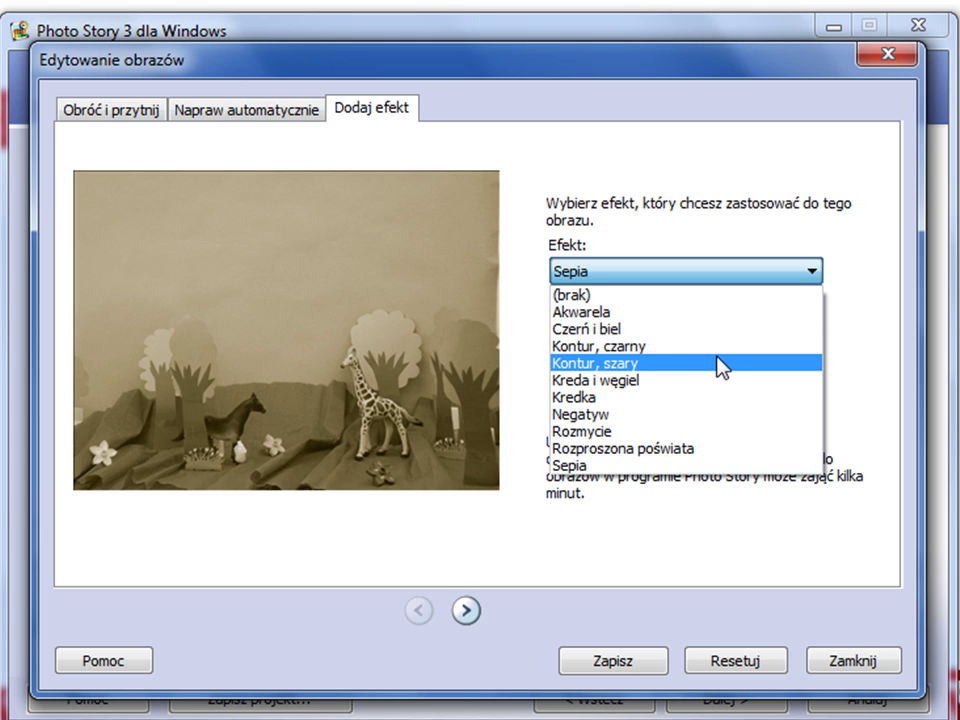
left_click(628, 434)
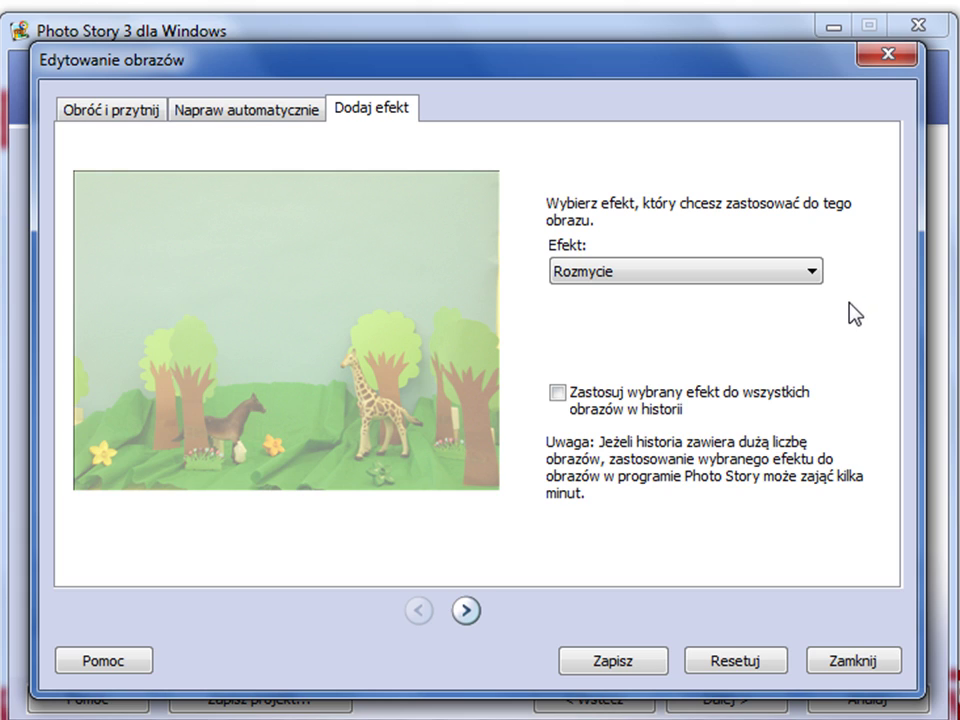
left_click(612, 660)
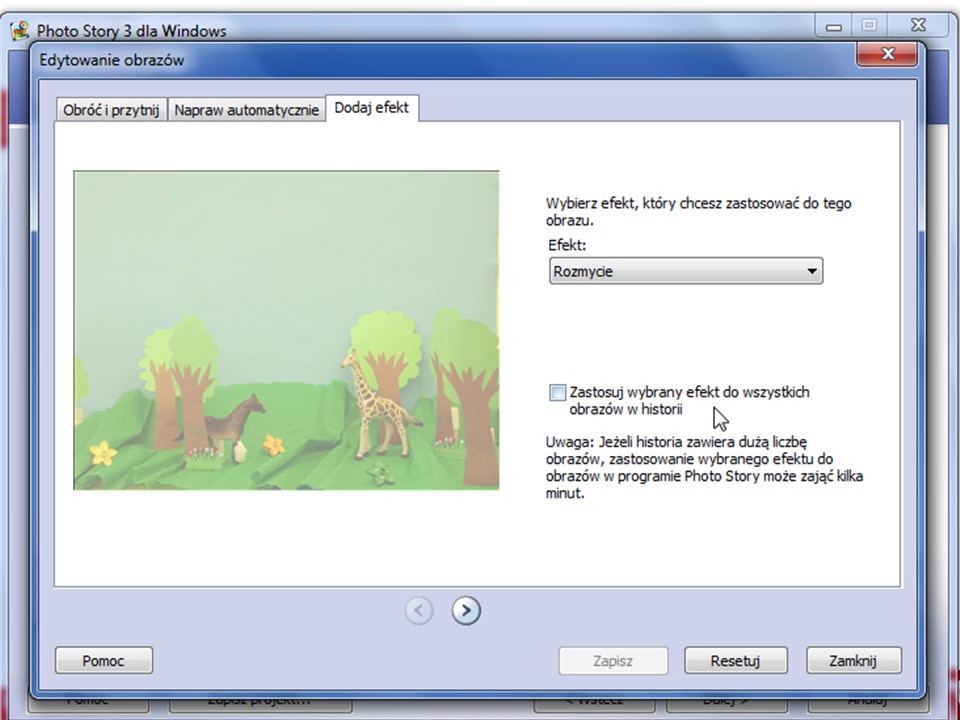
left_click(559, 394)
left_click(881, 55)
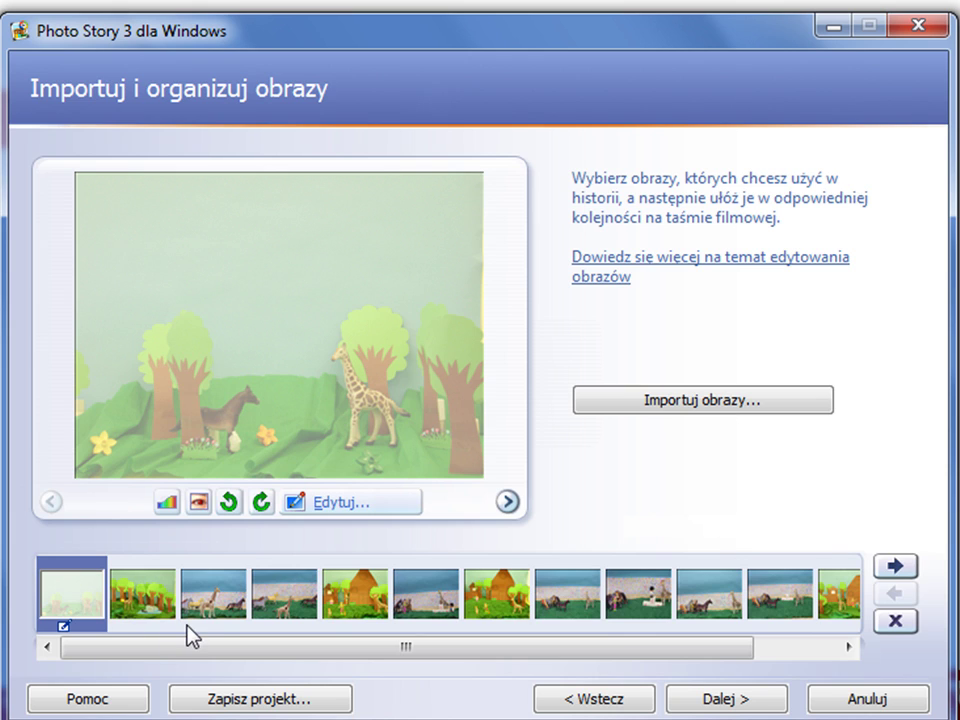
Step: Save the project on the desktop (Pulpit) as PhotoStory2 in the Photo Story 3 project format (*.wp3)
left_click(245, 703)
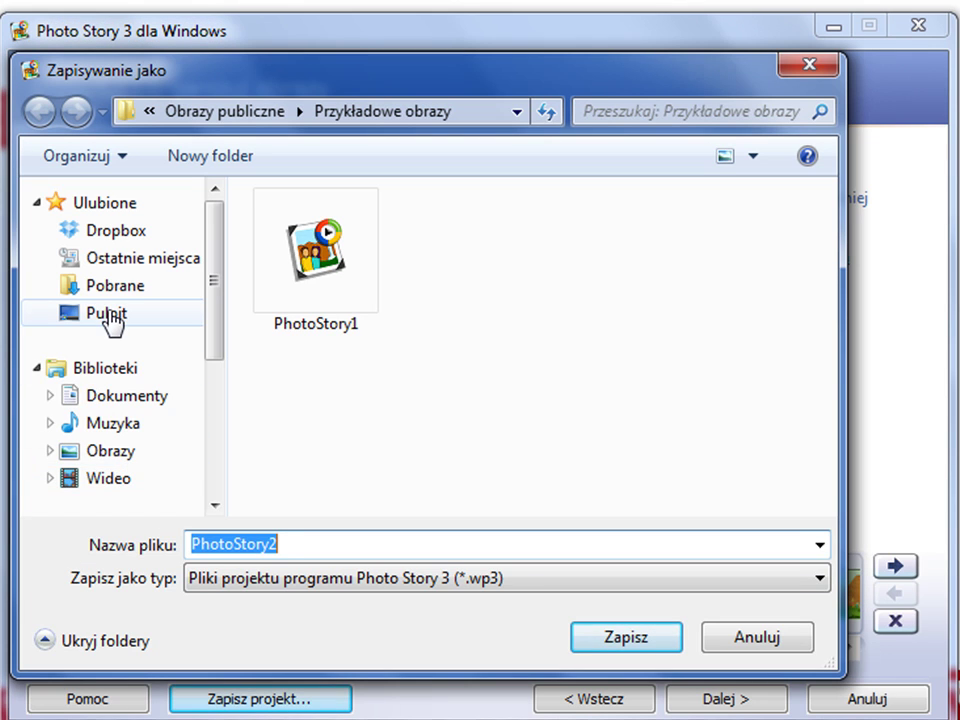
left_click(108, 314)
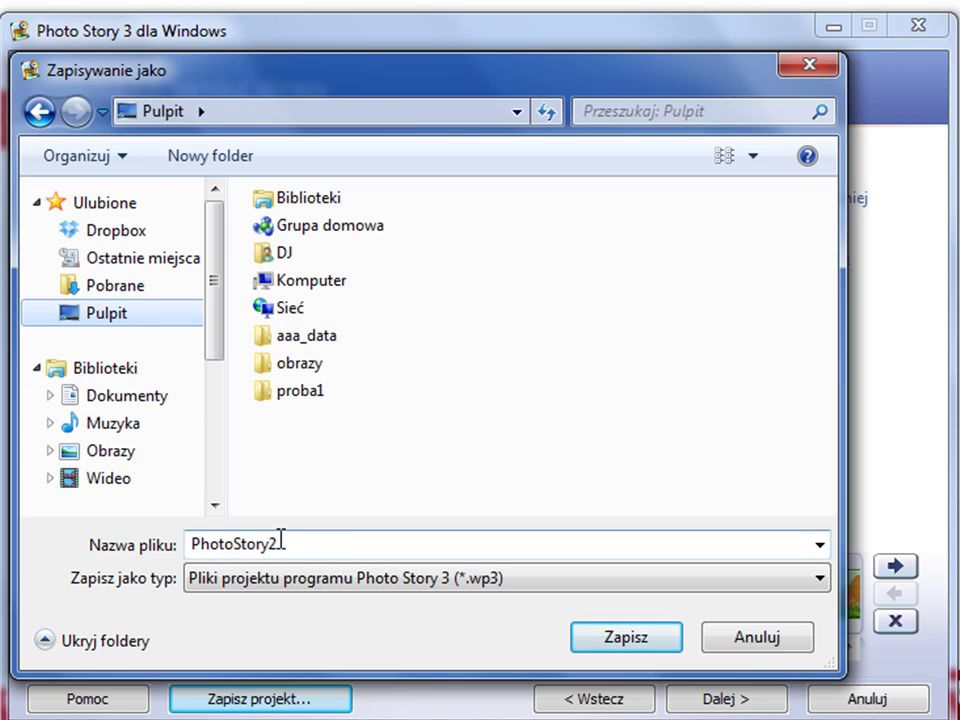
left_click(614, 640)
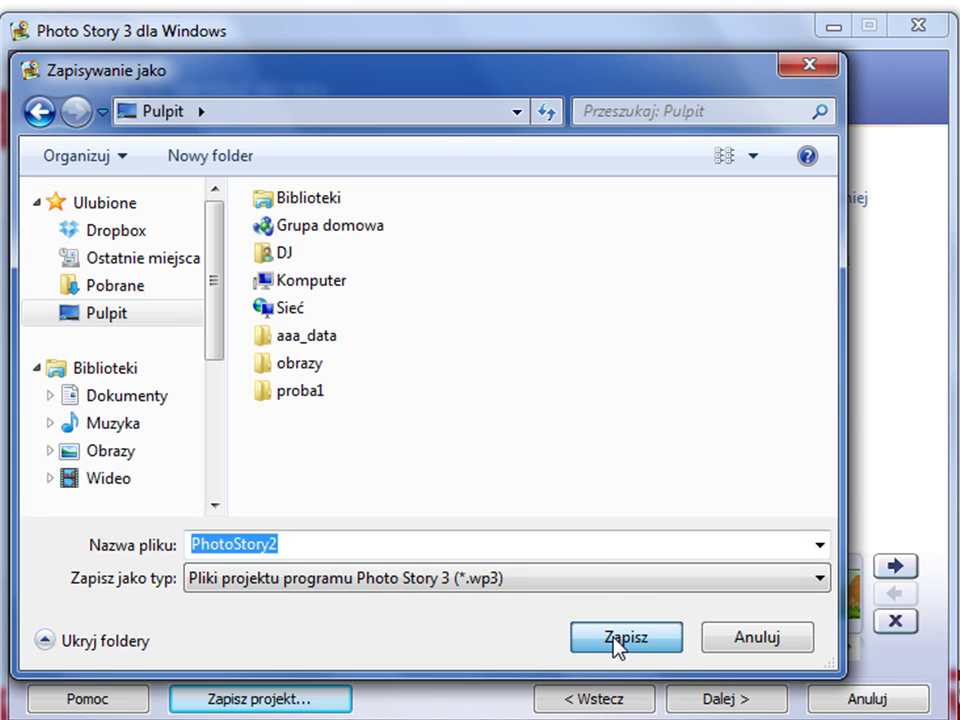